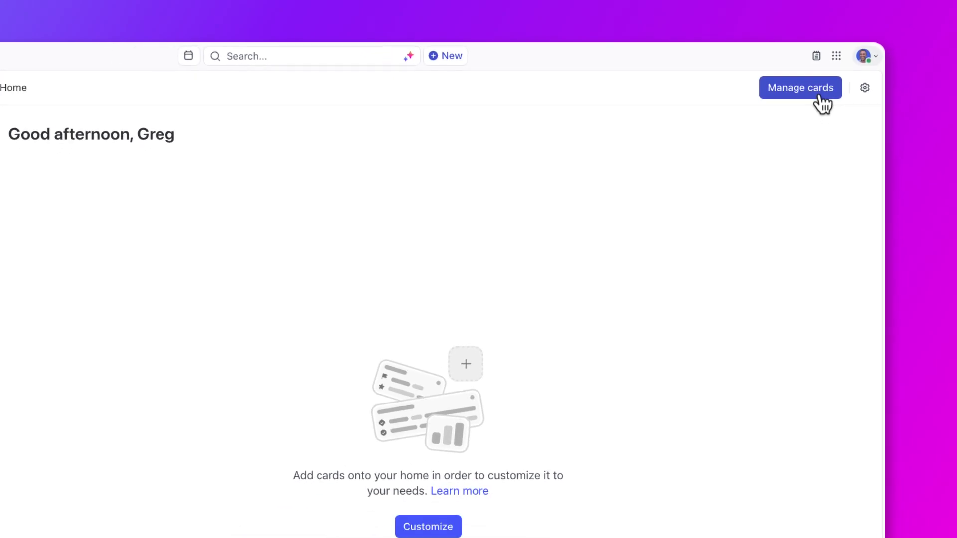
Add the Assigned to me card to Home from the Add Cards list.
click(820, 105)
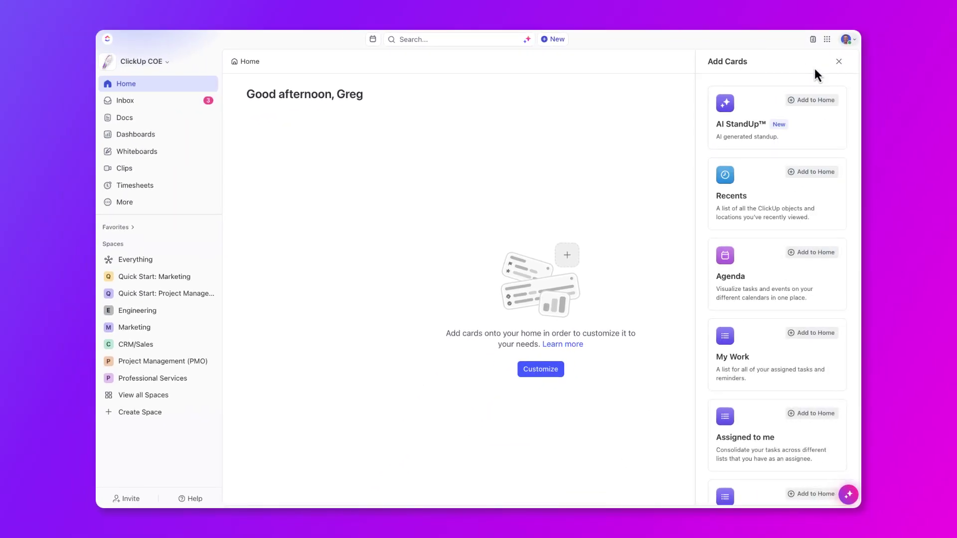
scroll(820, 168, down, 2)
scroll(821, 168, down, 4)
scroll(820, 168, down, 4)
scroll(820, 168, down, 3)
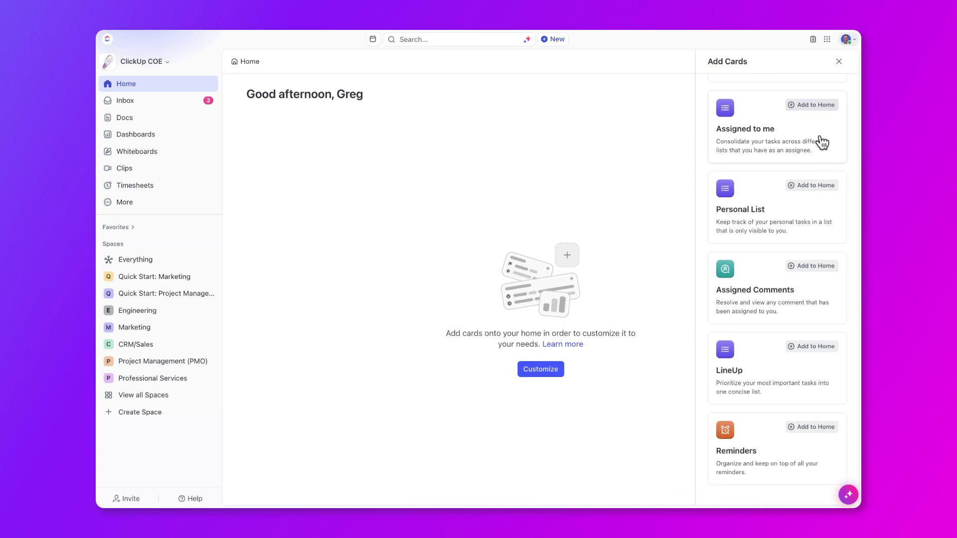
click(819, 108)
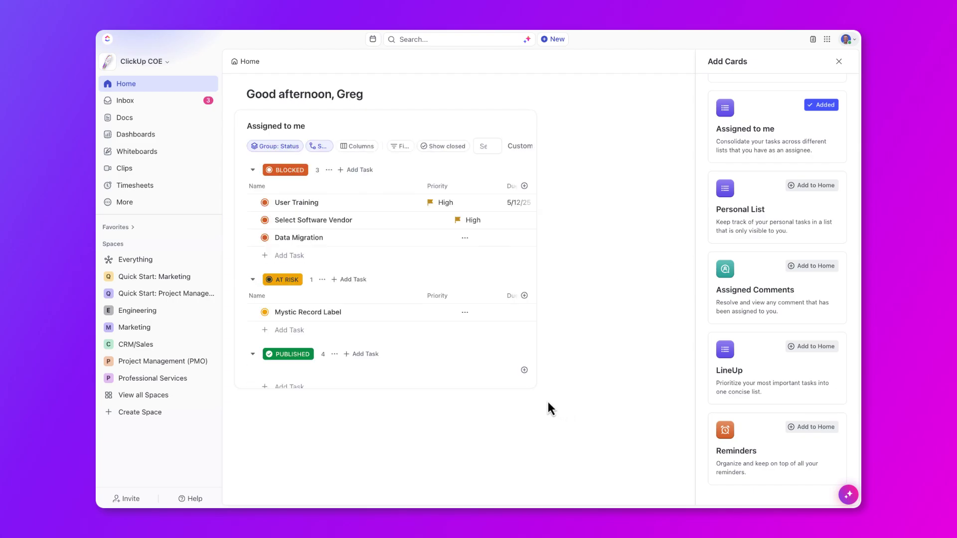
click(527, 391)
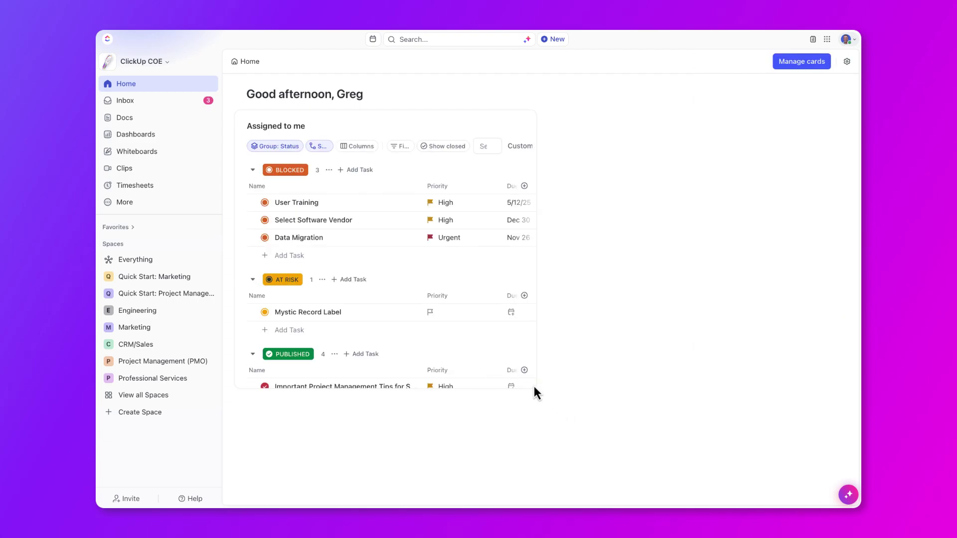
Shorten the Assigned to me card and add the Recents and My Work cards to Home.
drag(534, 386, 419, 325)
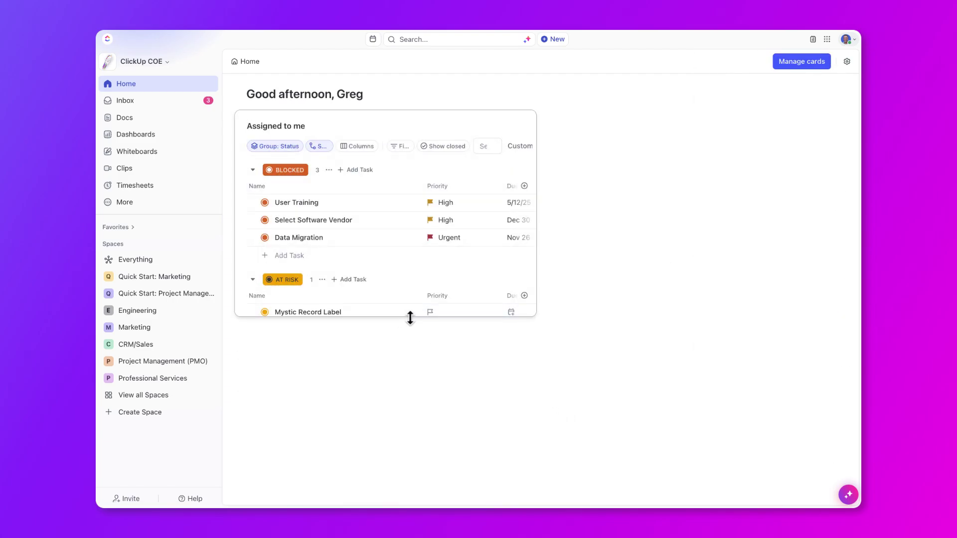
click(820, 64)
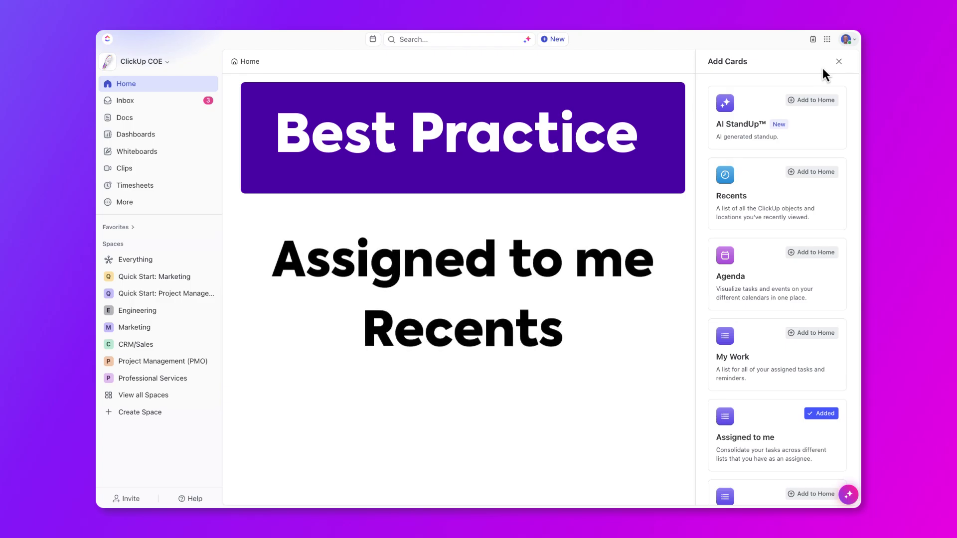
click(811, 172)
click(815, 333)
Shrink the My Work and Assigned to me cards to a shorter height.
click(430, 334)
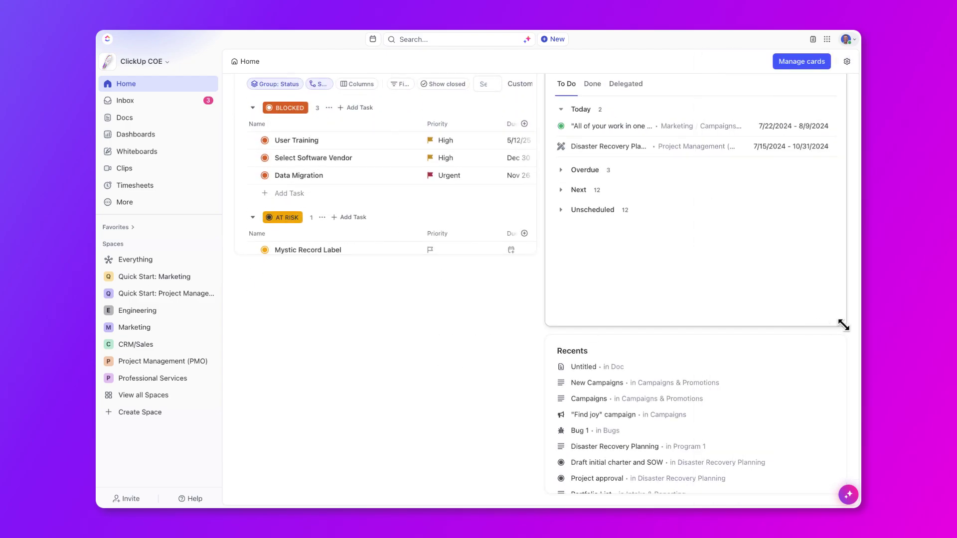
drag(843, 324, 839, 288)
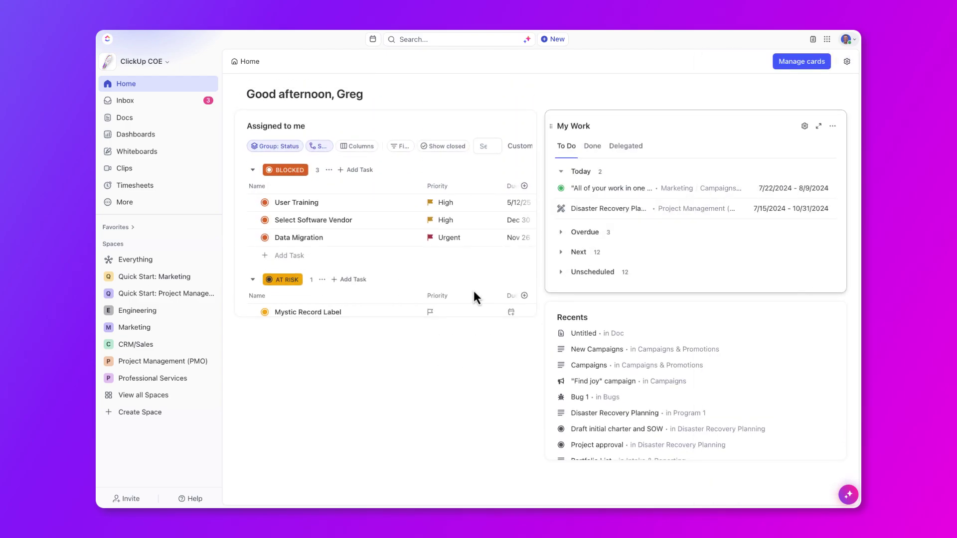
drag(534, 316, 526, 292)
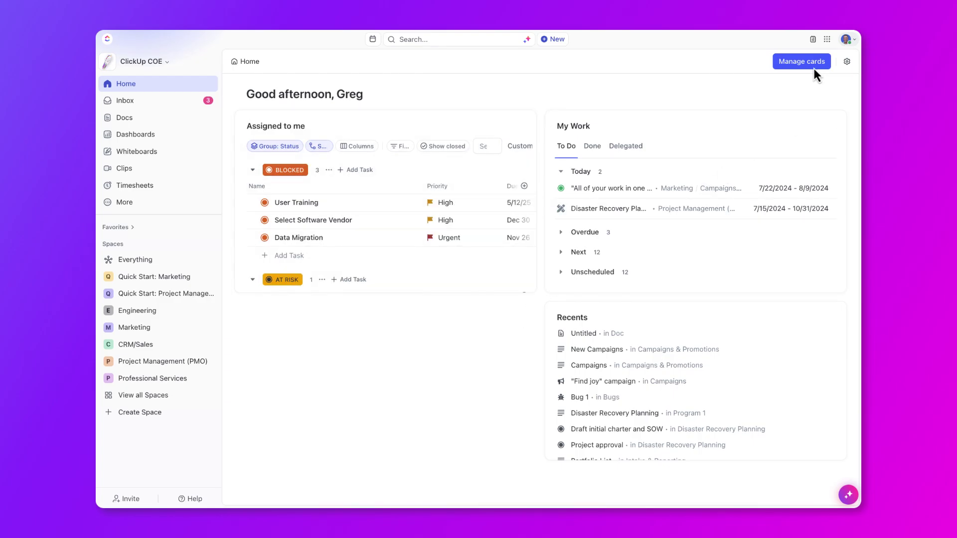
Add the AI StandUp card to Home and generate a standup for the last 7 days.
click(812, 61)
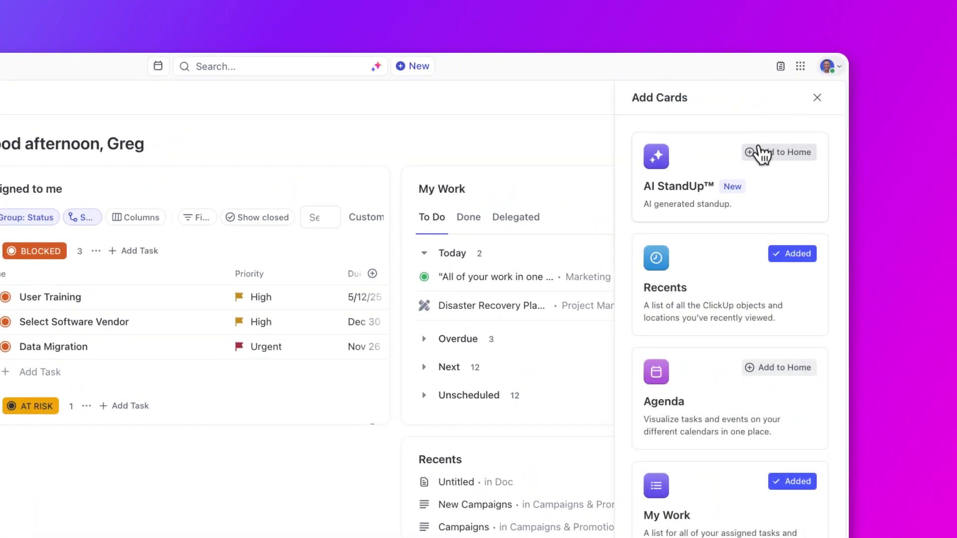
click(768, 154)
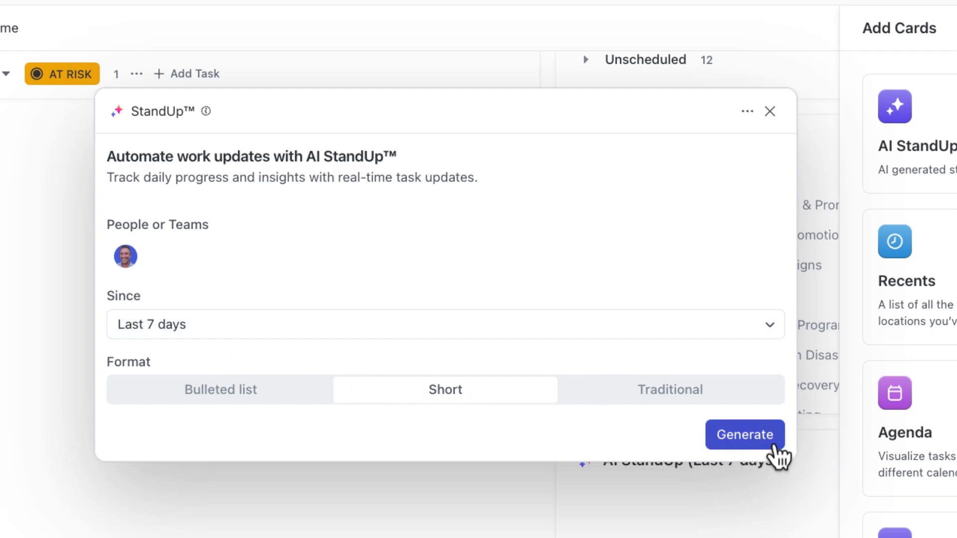
click(776, 446)
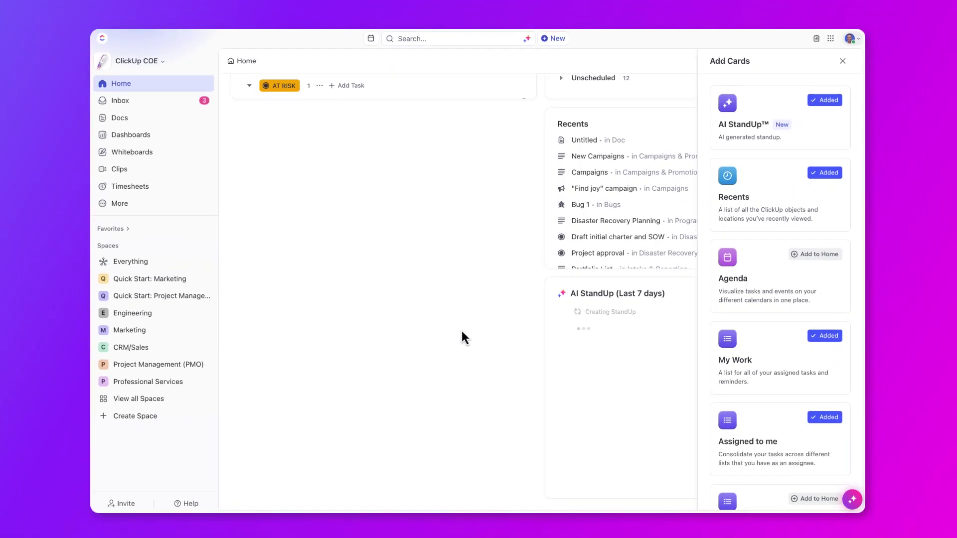
Regenerate the AI StandUp summary on the Home page.
click(839, 62)
mouse_move(793, 304)
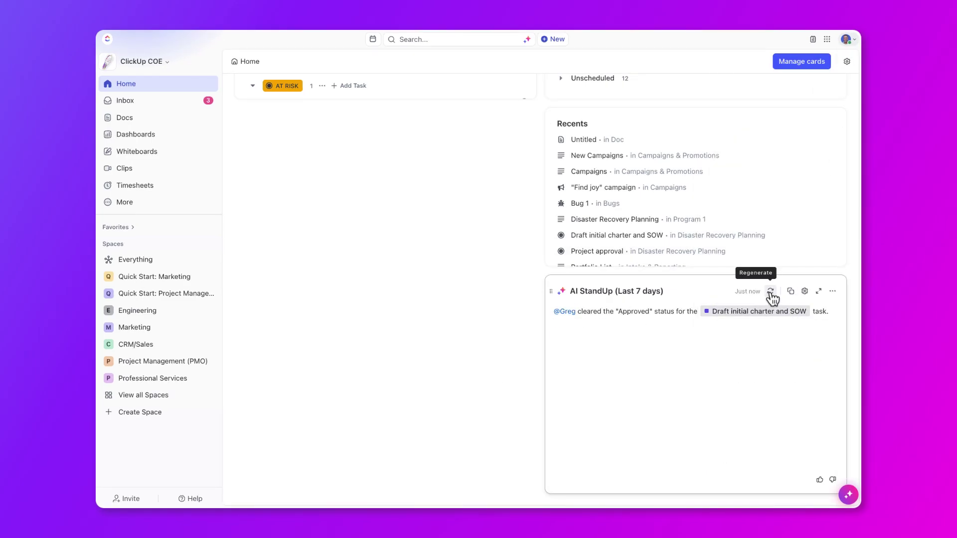
click(771, 291)
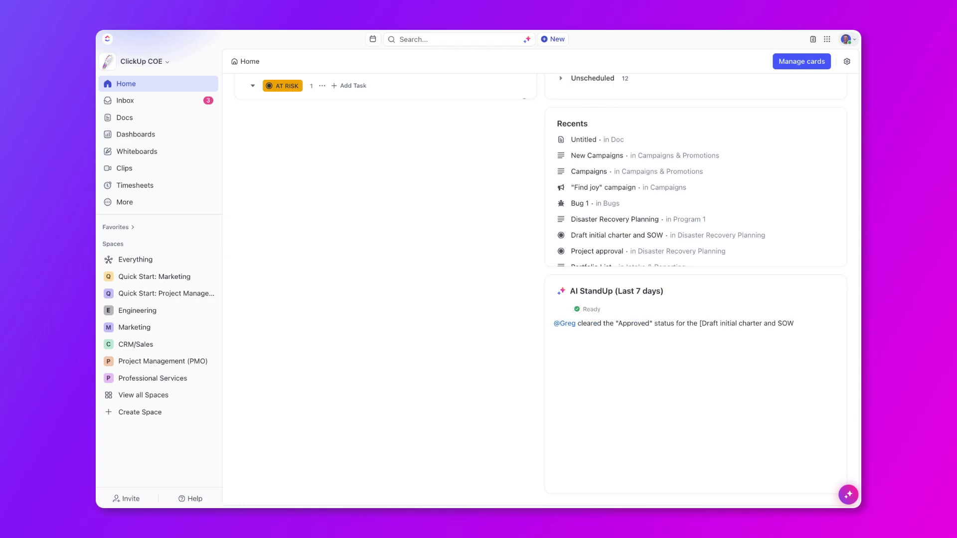
scroll(492, 238, up, 3)
scroll(493, 238, up, 1)
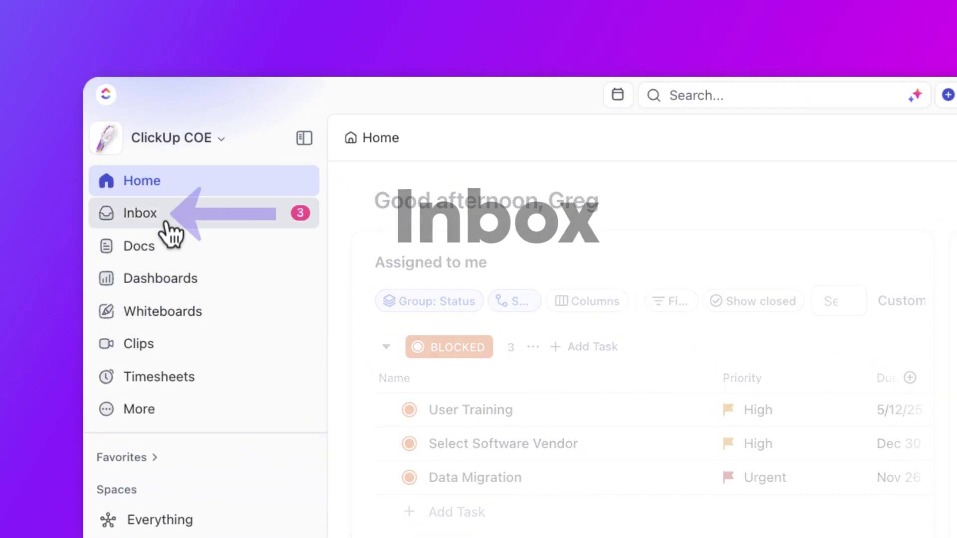
Read the Fall promotion message in the Inbox, return to the list, then open Docs.
click(139, 213)
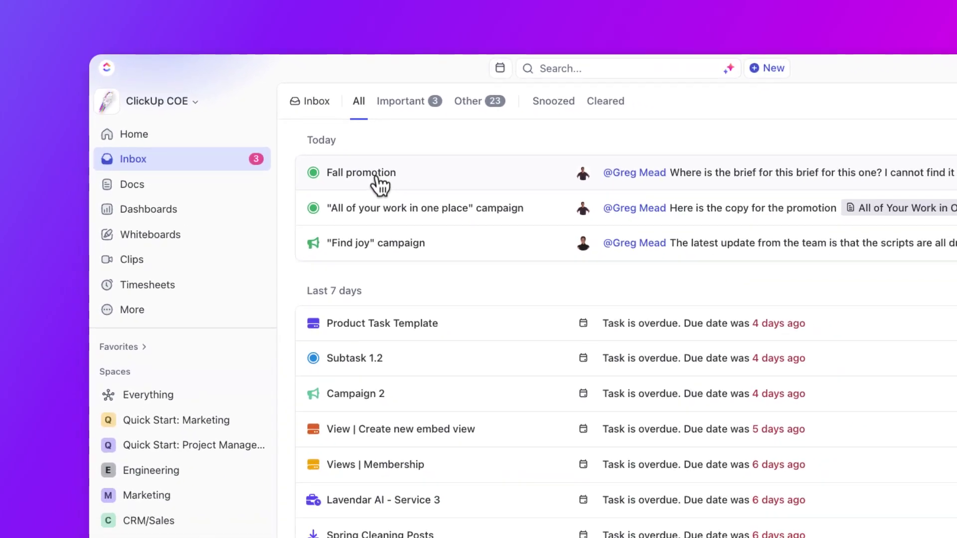
click(443, 226)
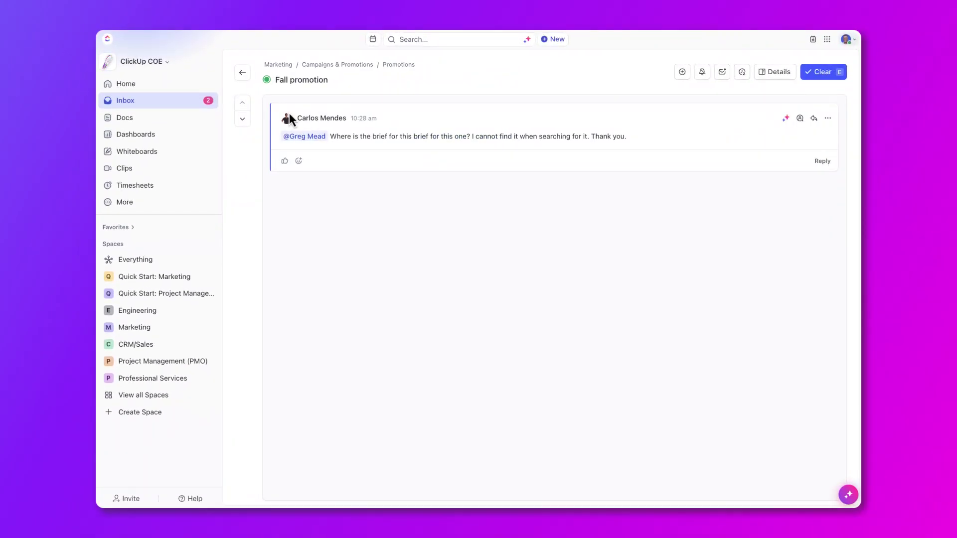
click(244, 77)
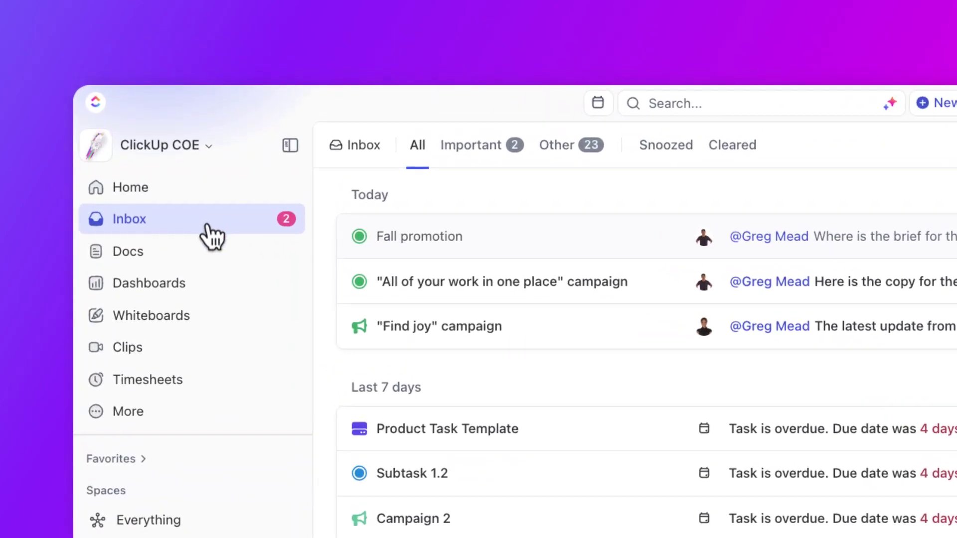
click(142, 257)
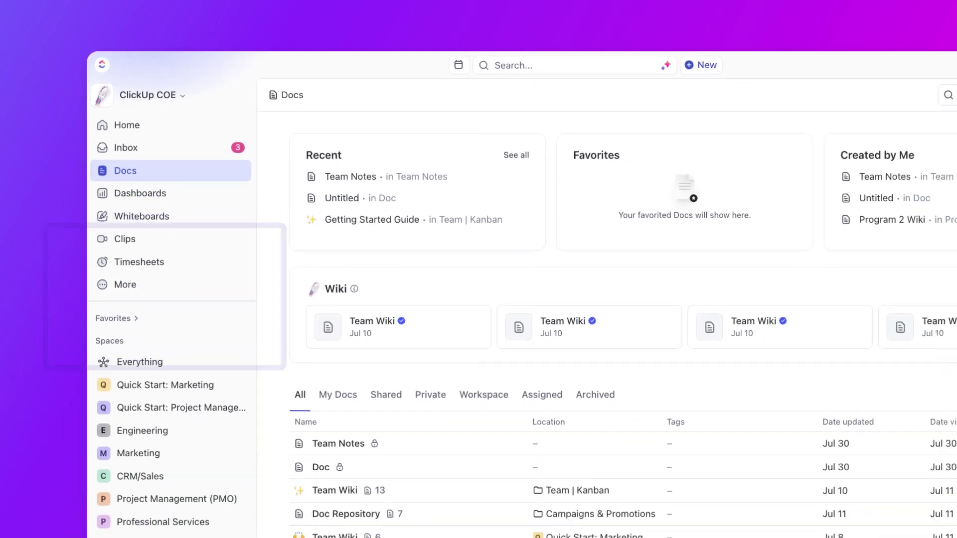
Preview new-doc templates, then browse Dashboards, Whiteboards, Clips and Timesheets before returning to Docs.
click(847, 62)
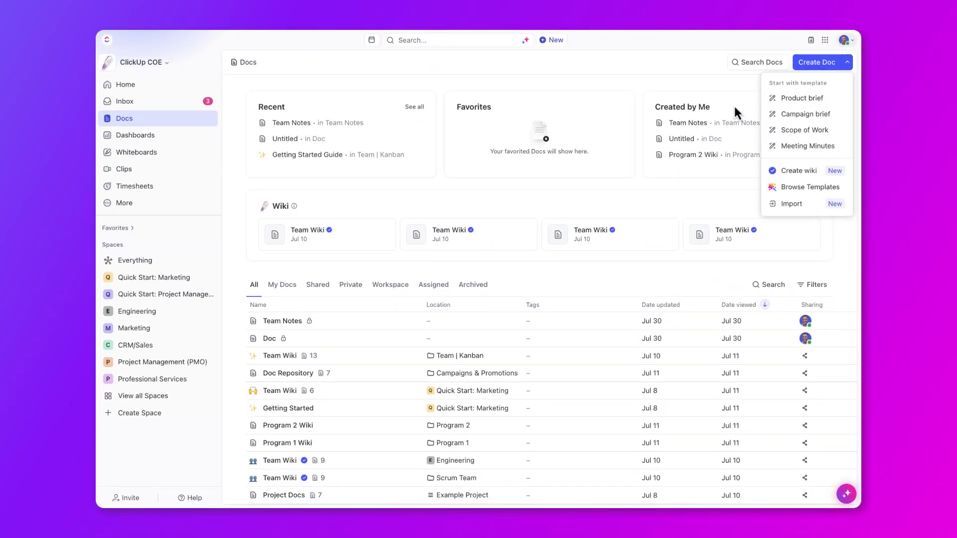
click(620, 82)
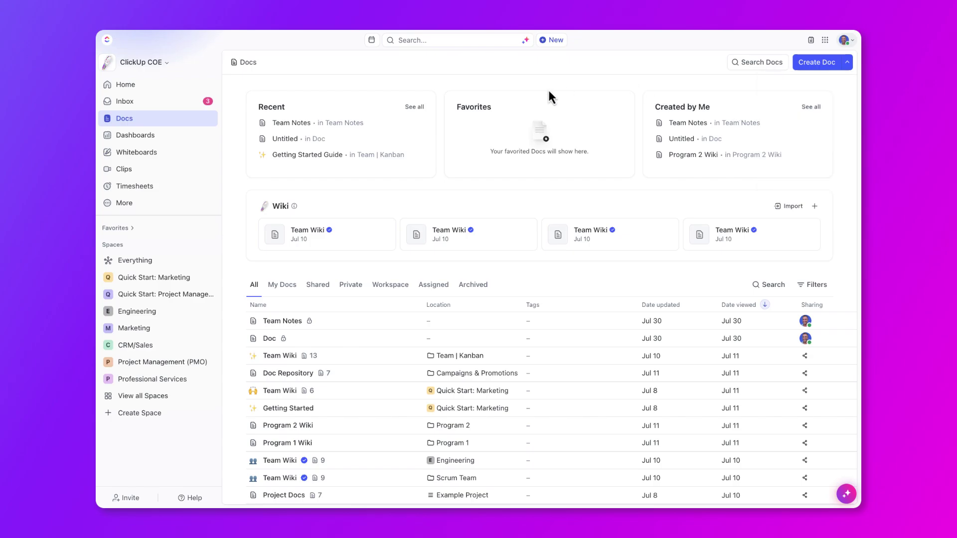
click(166, 134)
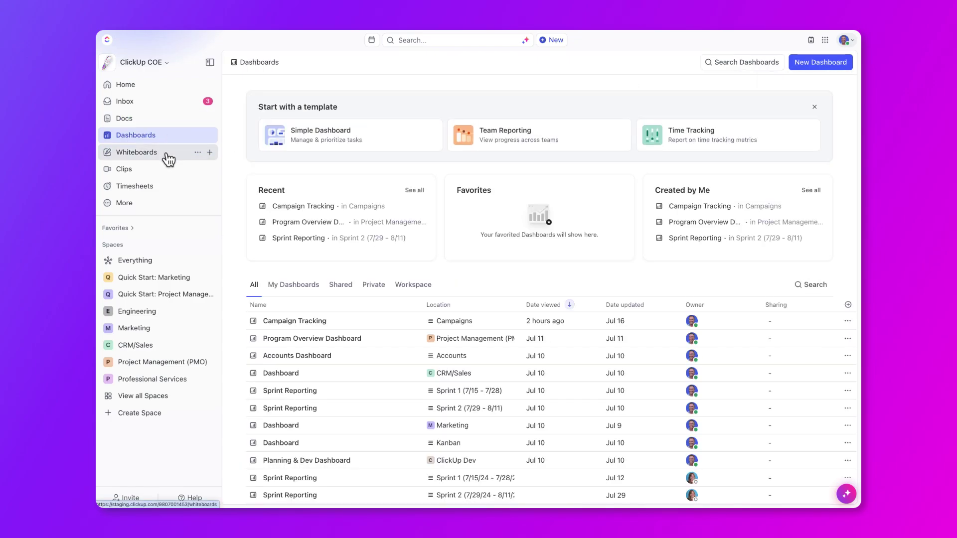
click(168, 156)
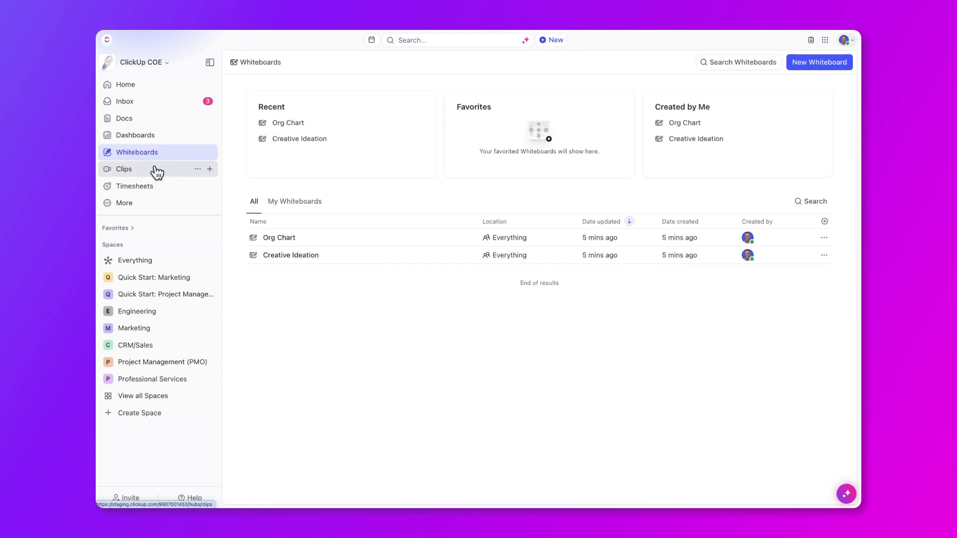
click(152, 176)
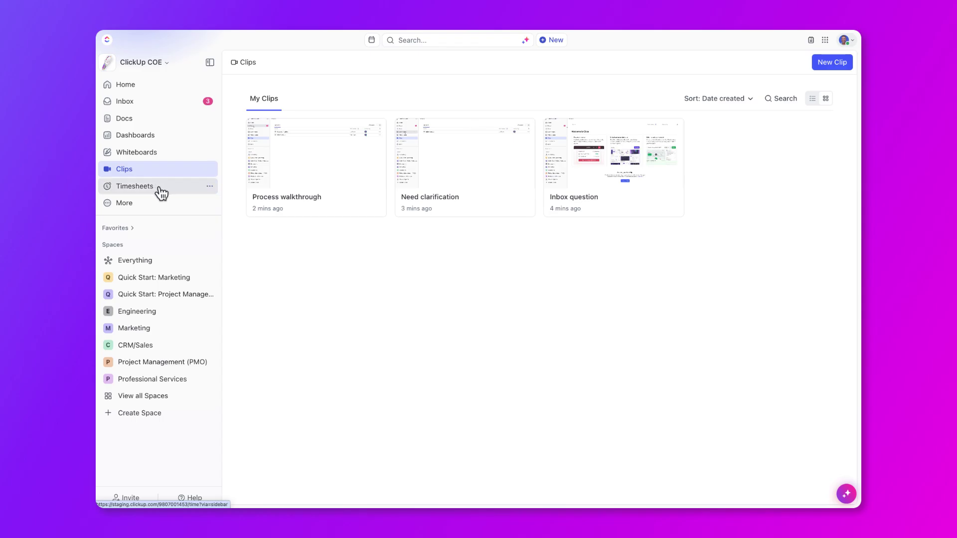
click(162, 190)
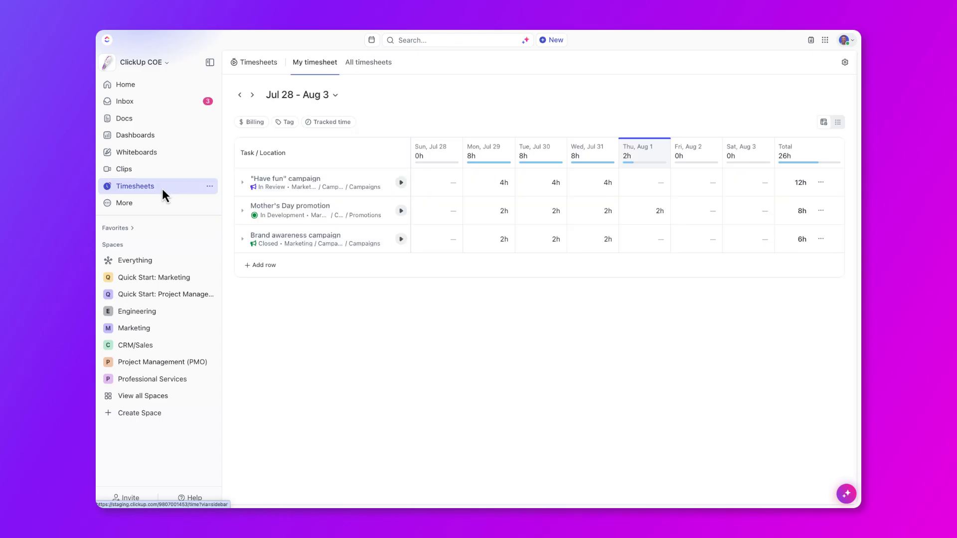
click(122, 120)
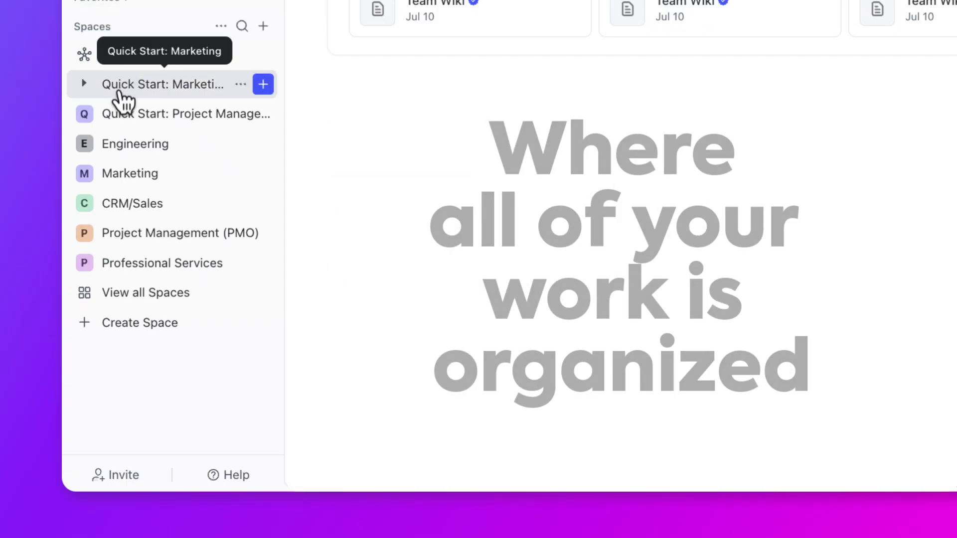
click(84, 115)
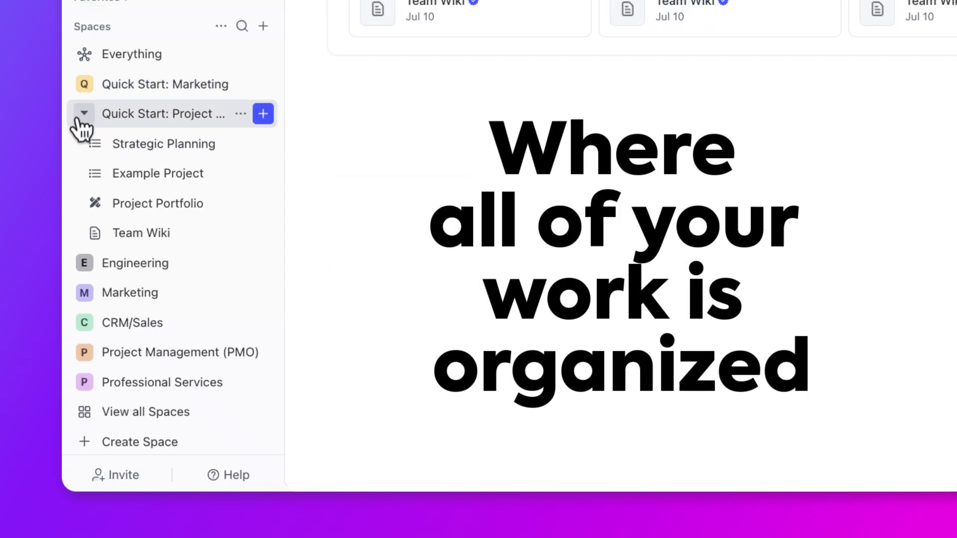
click(84, 116)
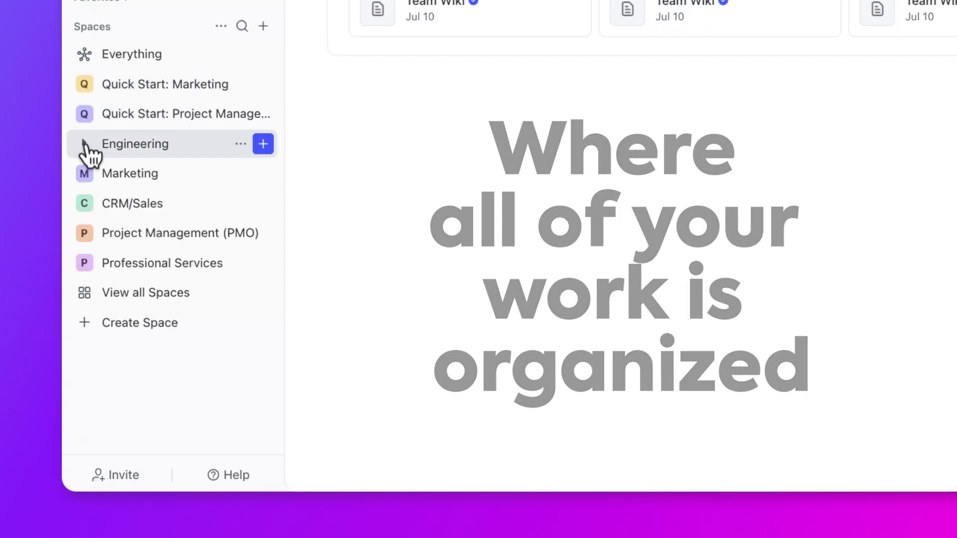
click(83, 143)
click(84, 144)
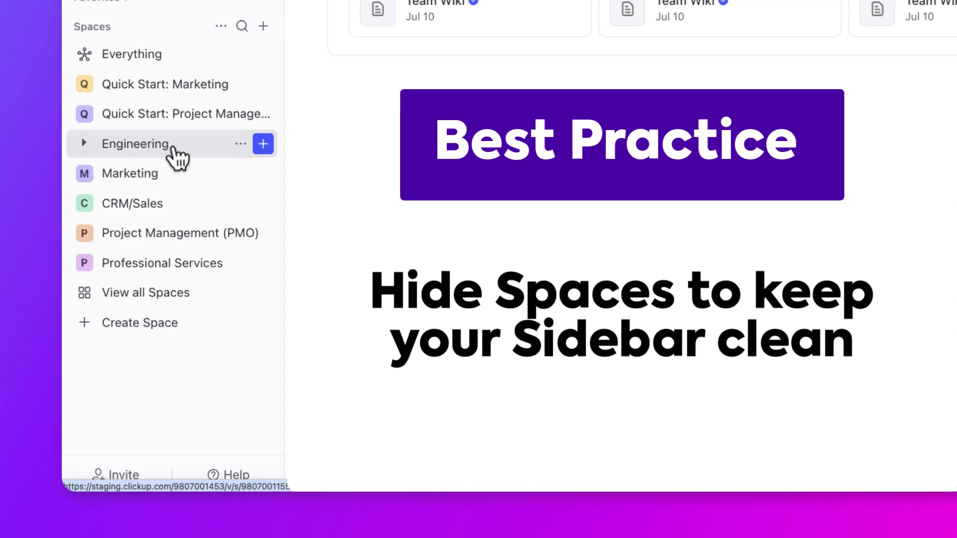
Hide the Engineering and Project Management (PMO) spaces from the sidebar.
click(241, 146)
click(361, 324)
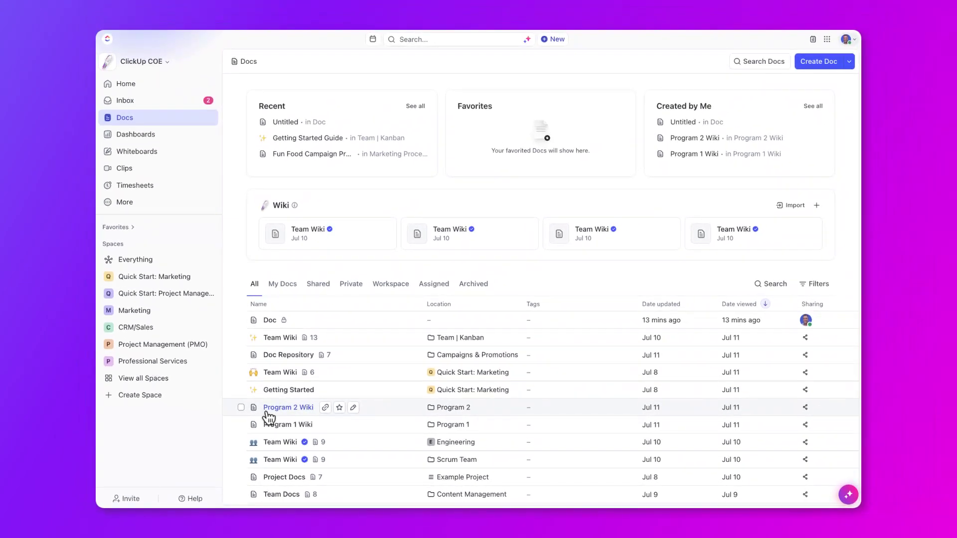
mouse_move(209, 350)
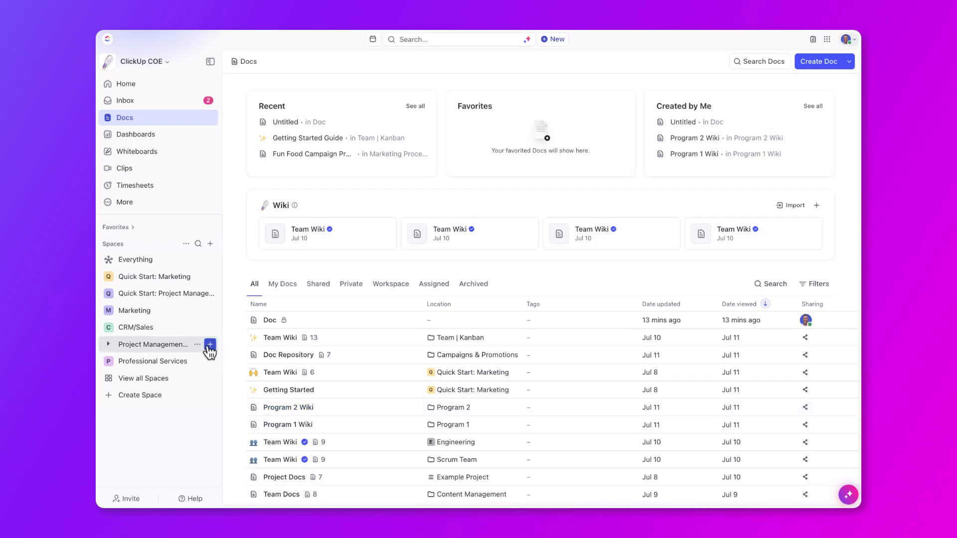
click(199, 345)
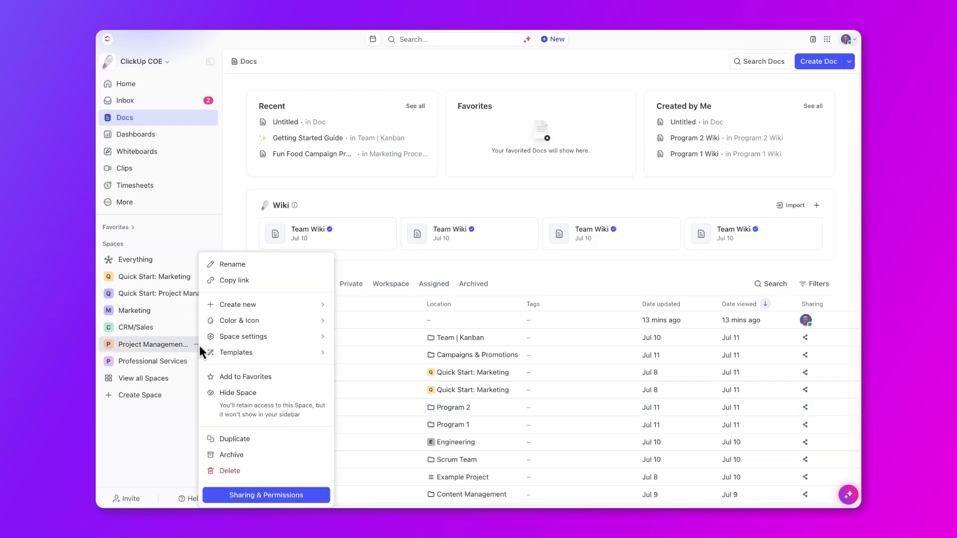
key(Escape)
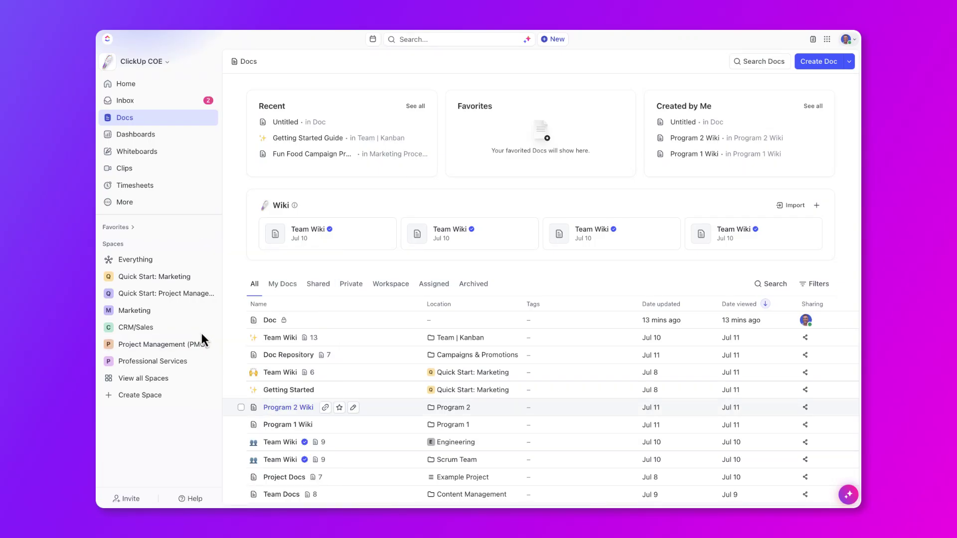
Hide the CRM/Sales and Professional Services spaces, then show the All Spaces page.
click(196, 329)
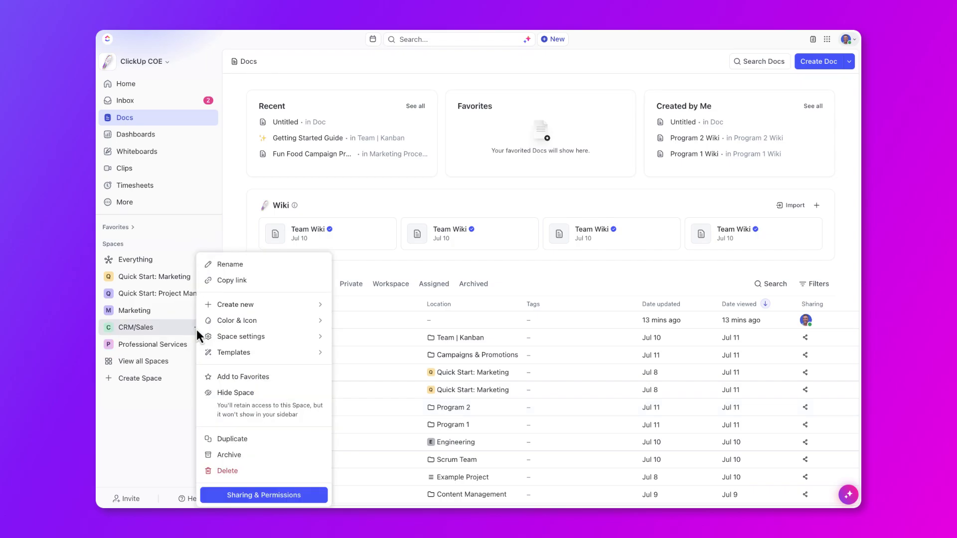
click(241, 394)
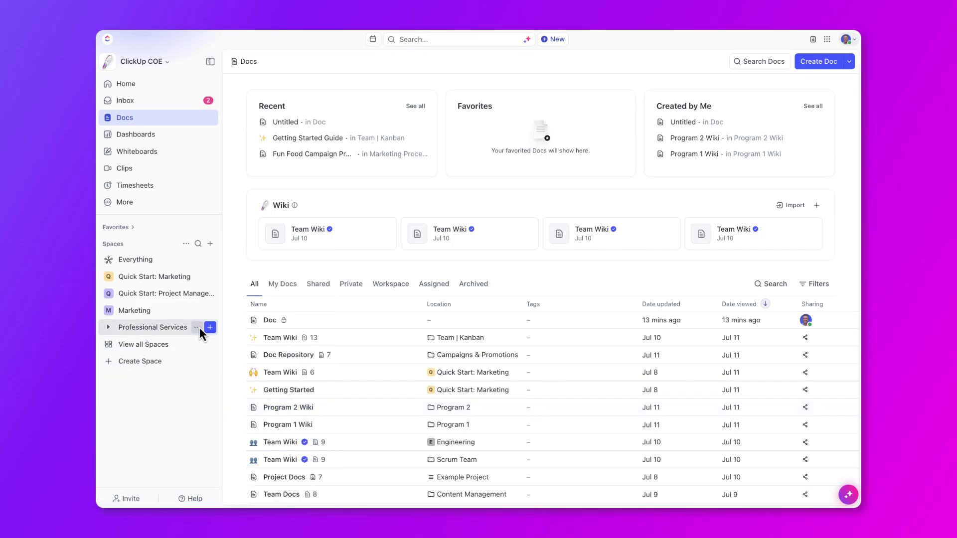
click(197, 328)
click(267, 410)
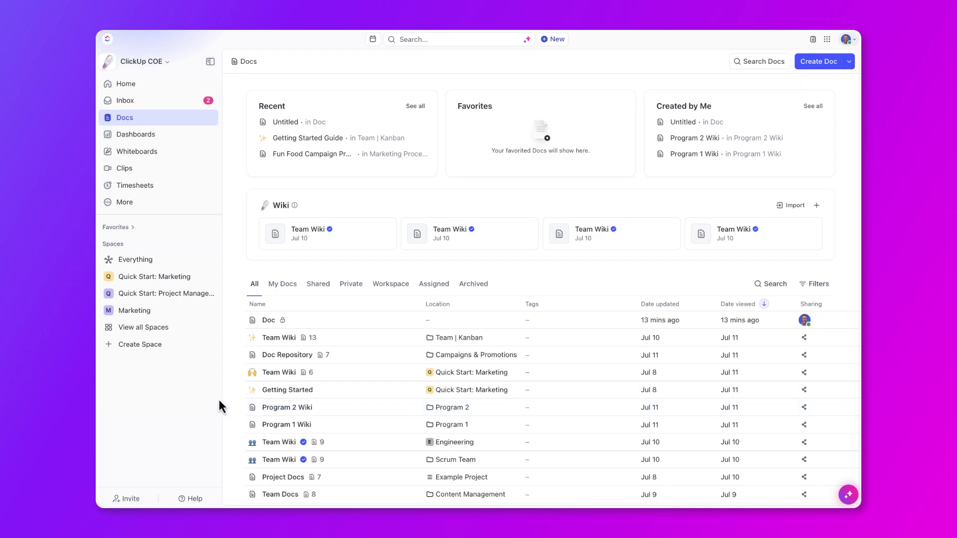
click(156, 330)
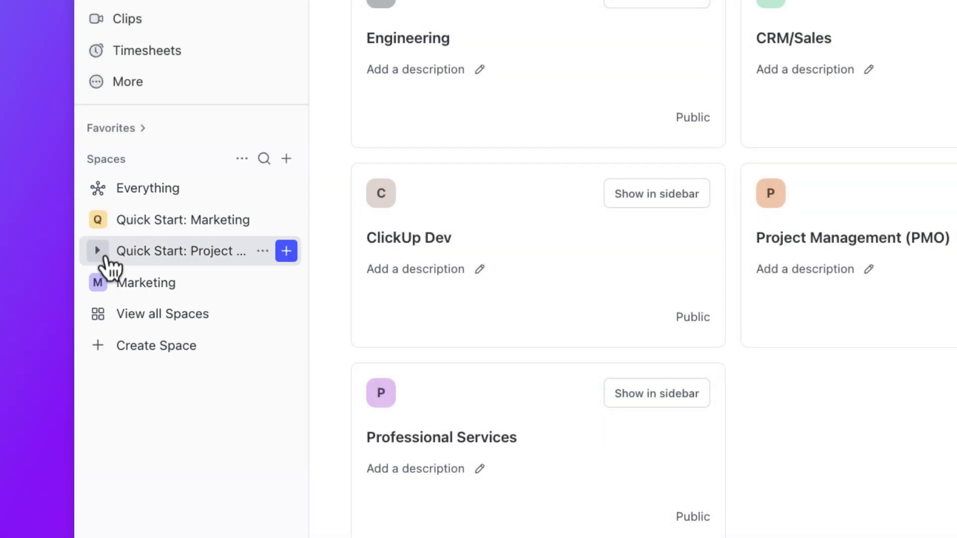
Open Quick Start: Project Management in List view and scroll through its status-grouped tasks.
click(95, 251)
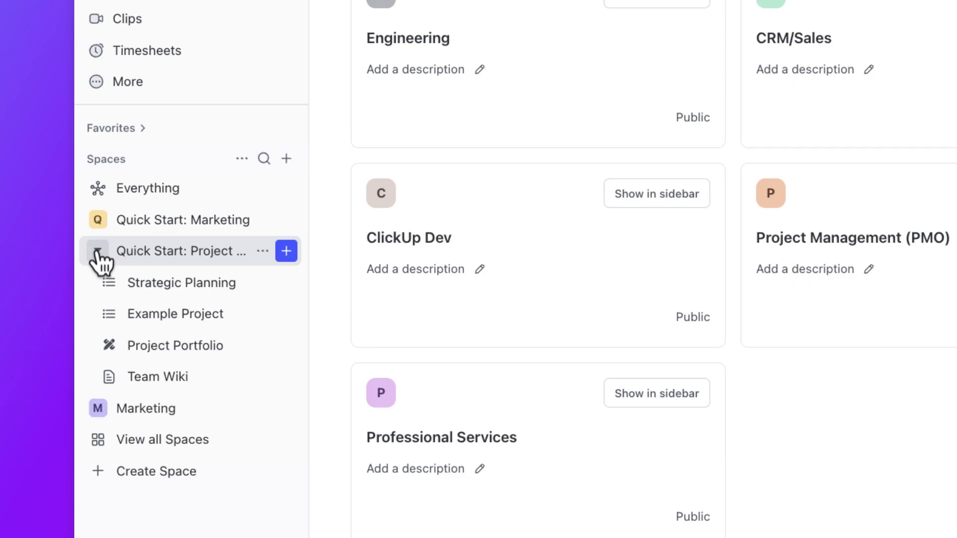
click(160, 252)
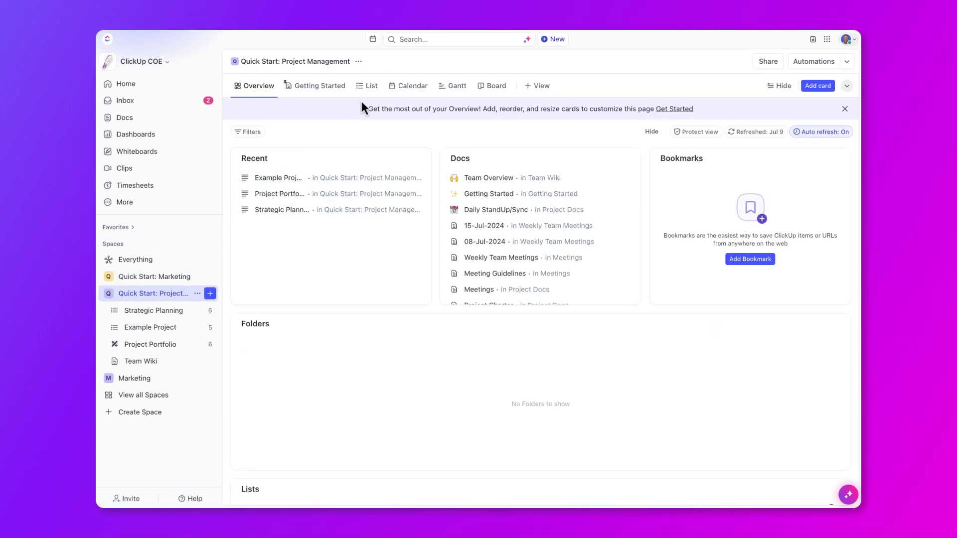
click(372, 88)
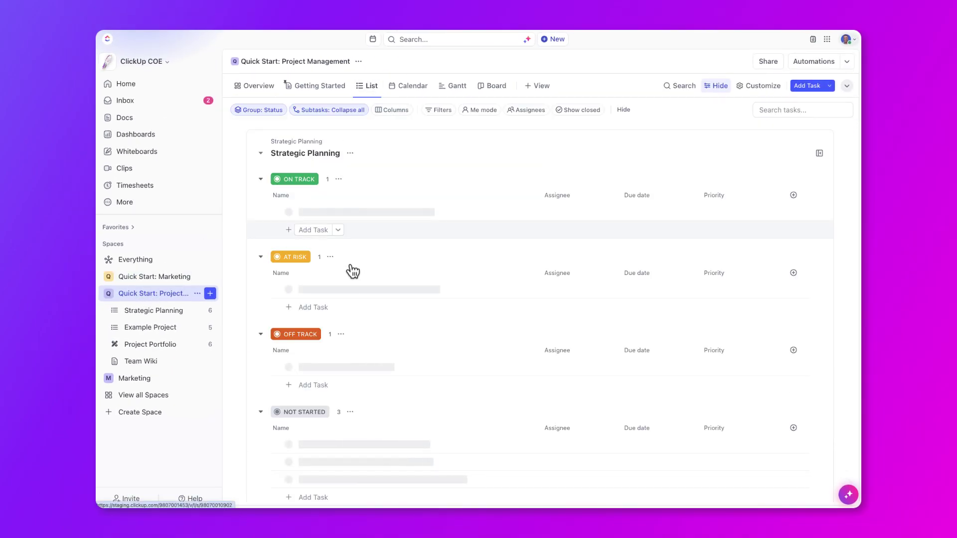
scroll(348, 289, down, 4)
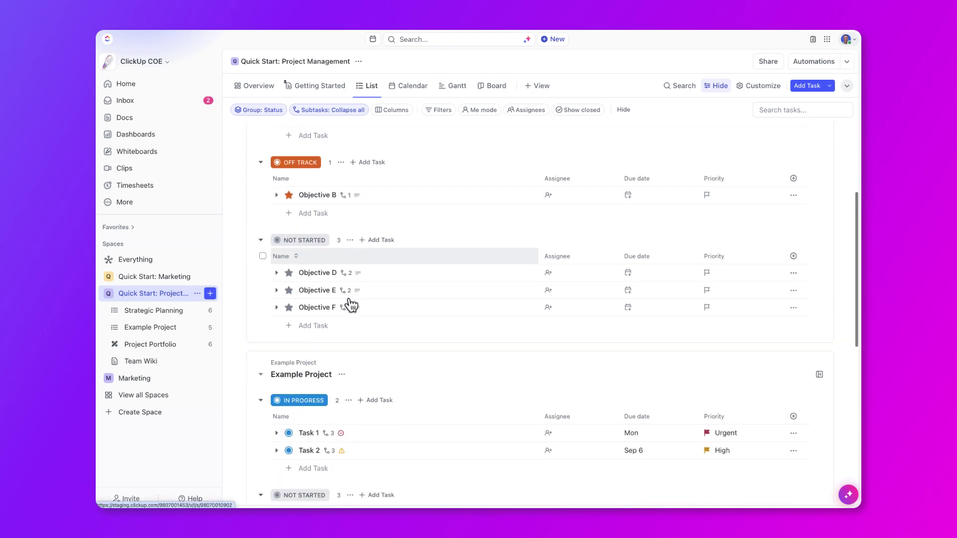
scroll(351, 304, down, 5)
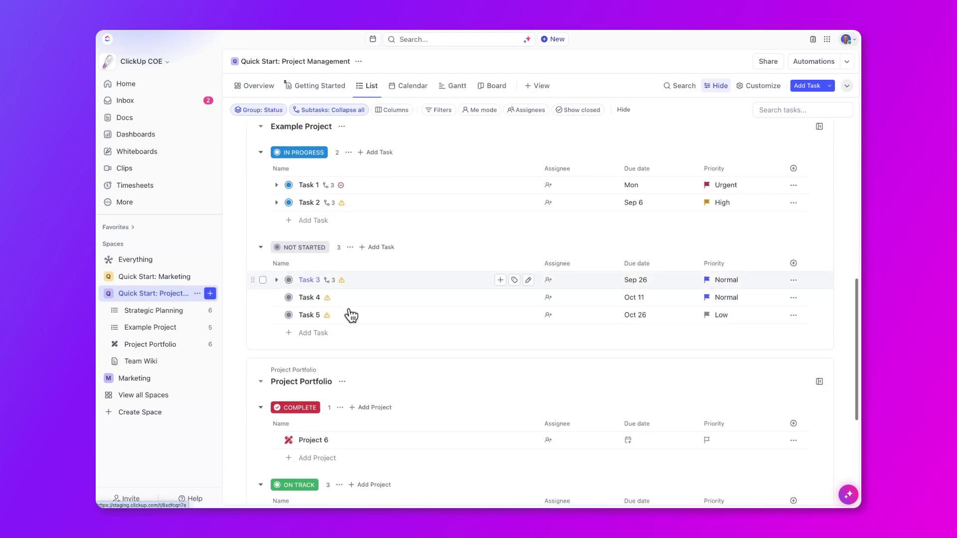